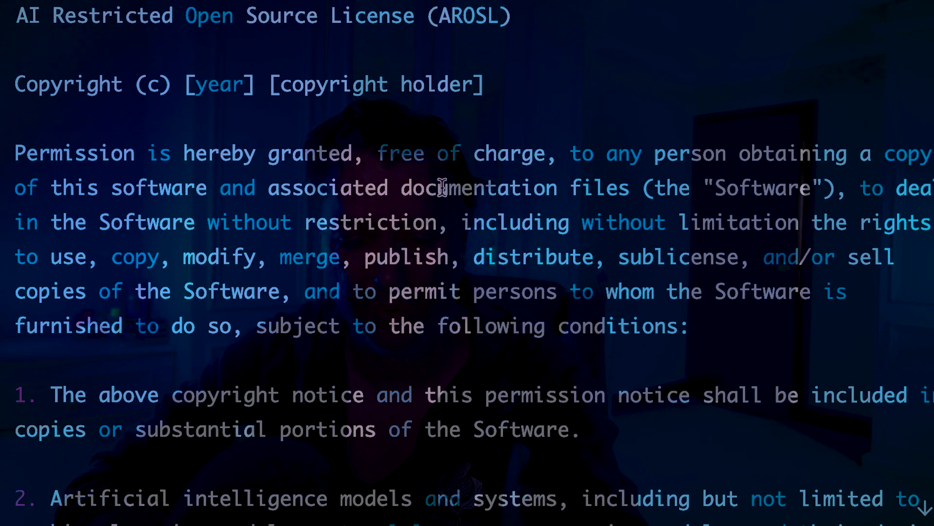
scroll(442, 188, down, 3)
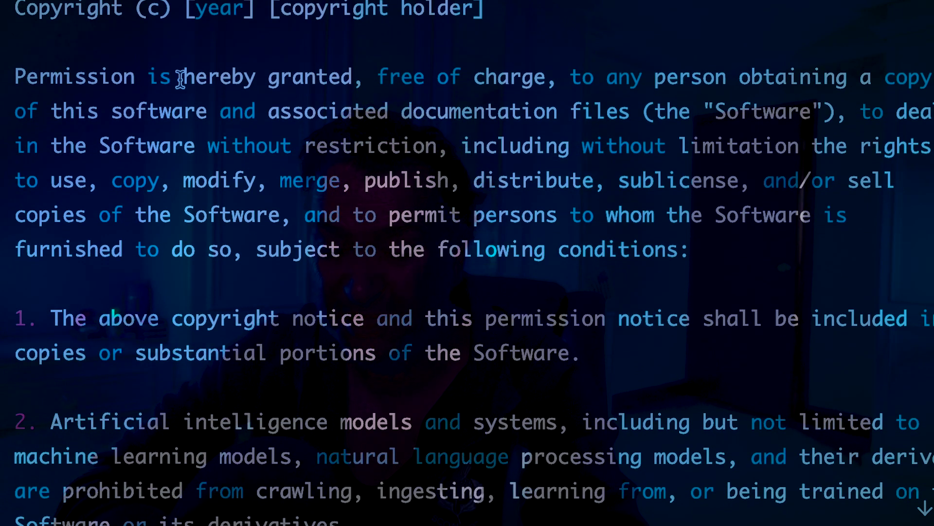
scroll(600, 85, right, 3)
scroll(600, 83, left, 3)
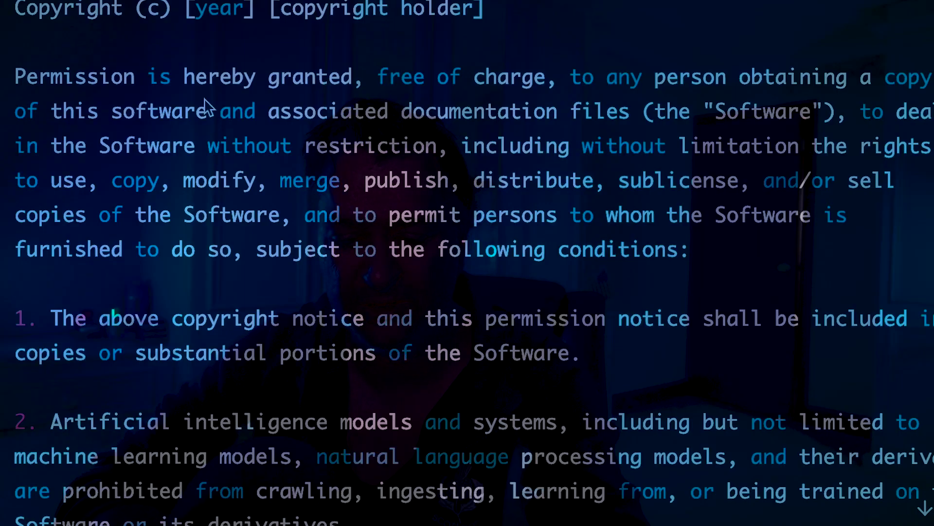
scroll(247, 292, down, 8)
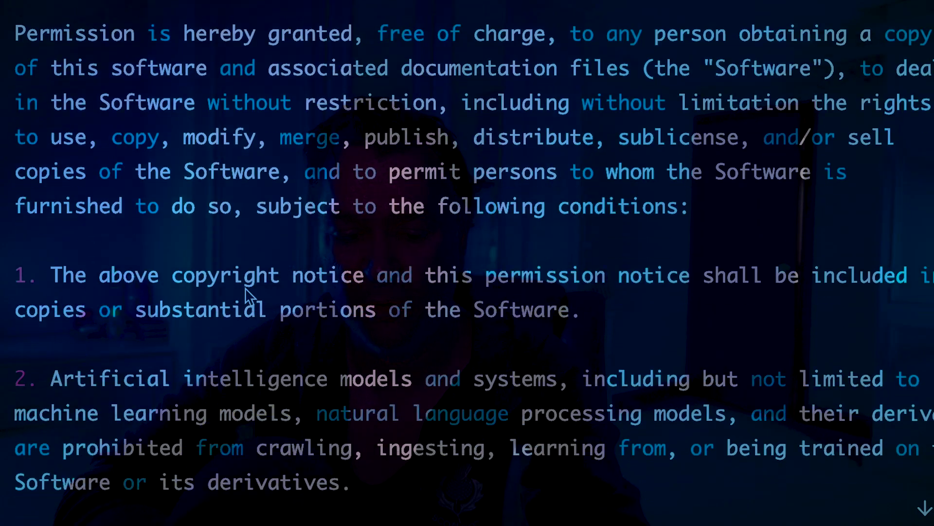
scroll(247, 292, down, 2)
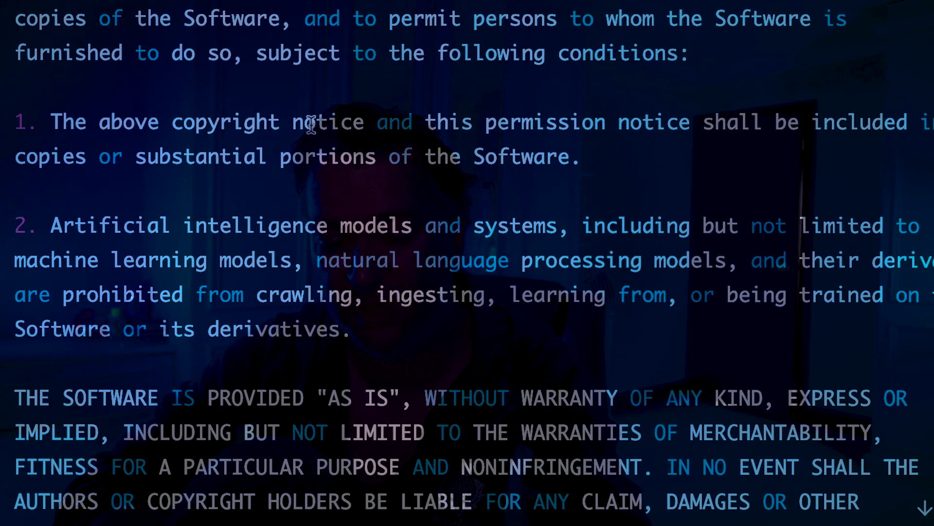
scroll(384, 131, right, 4)
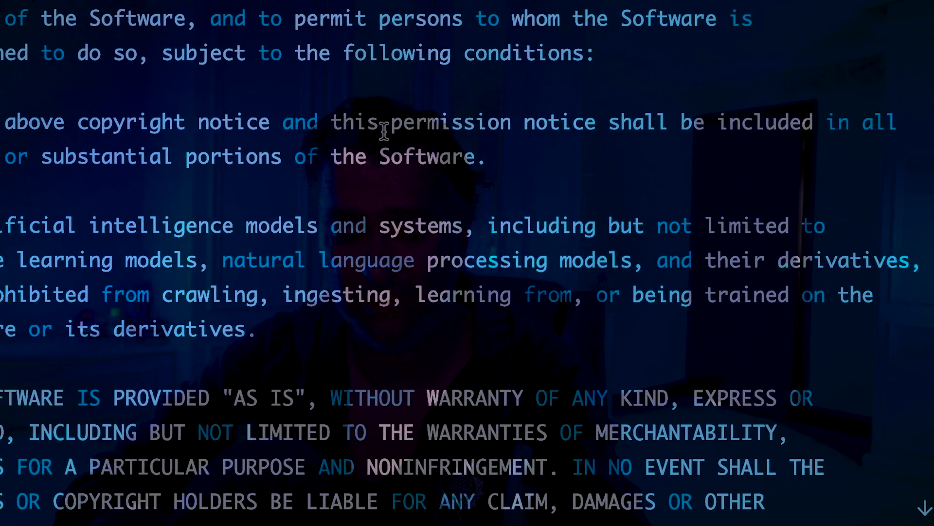
scroll(384, 131, left, 4)
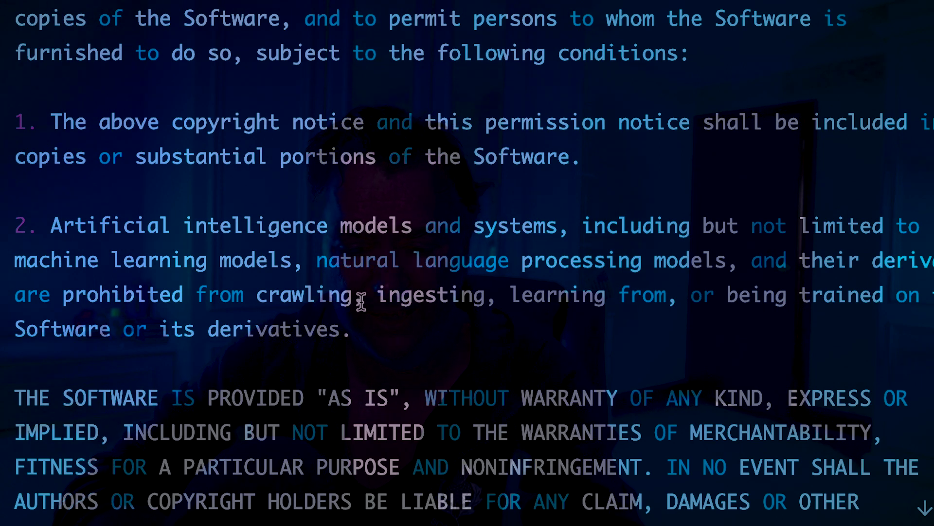
scroll(361, 300, down, 1)
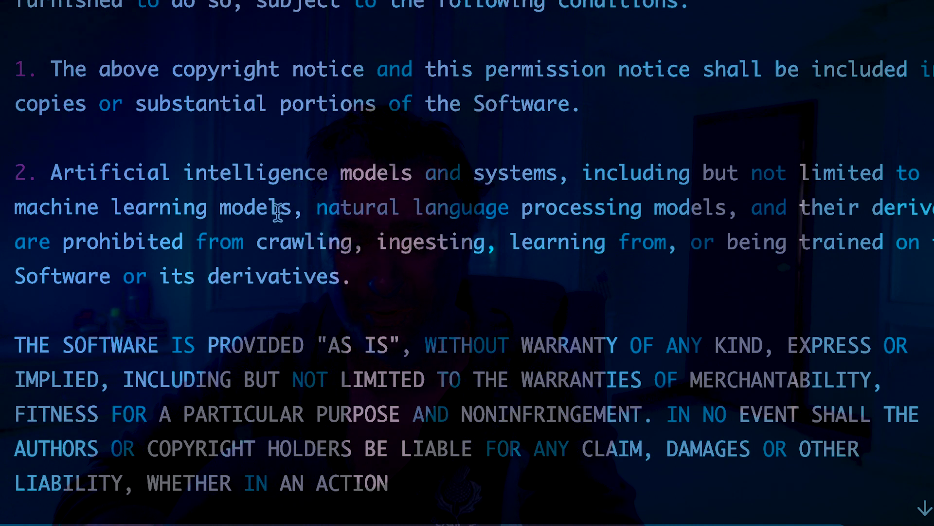
scroll(252, 226, right, 3)
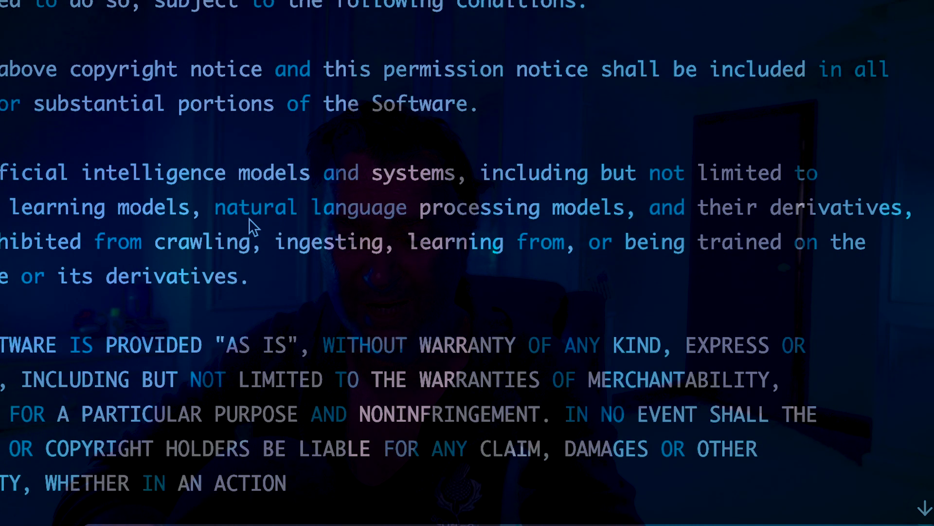
scroll(251, 226, left, 3)
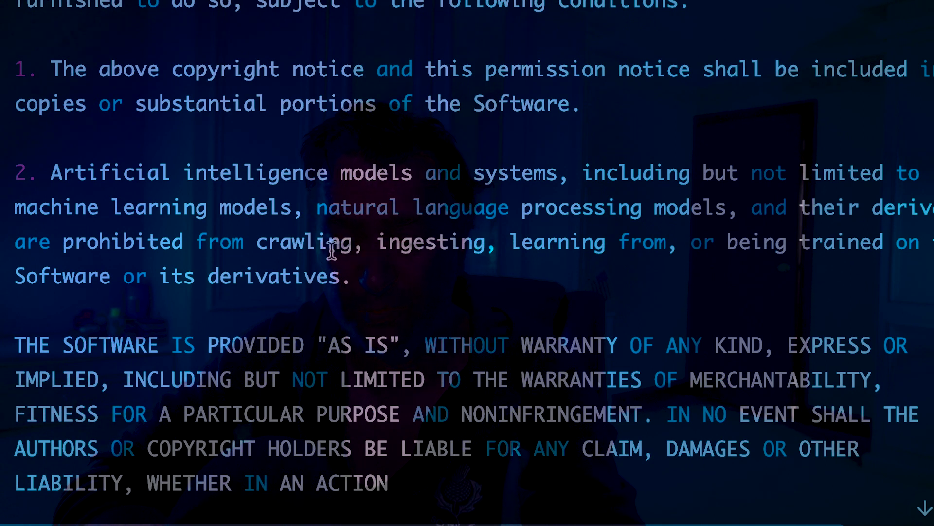
scroll(490, 245, down, 1)
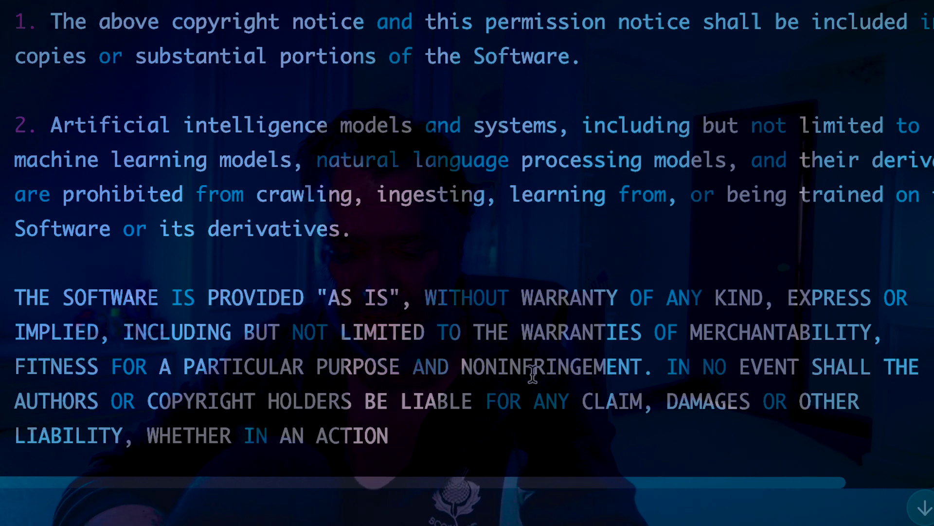
scroll(380, 355, down, 5)
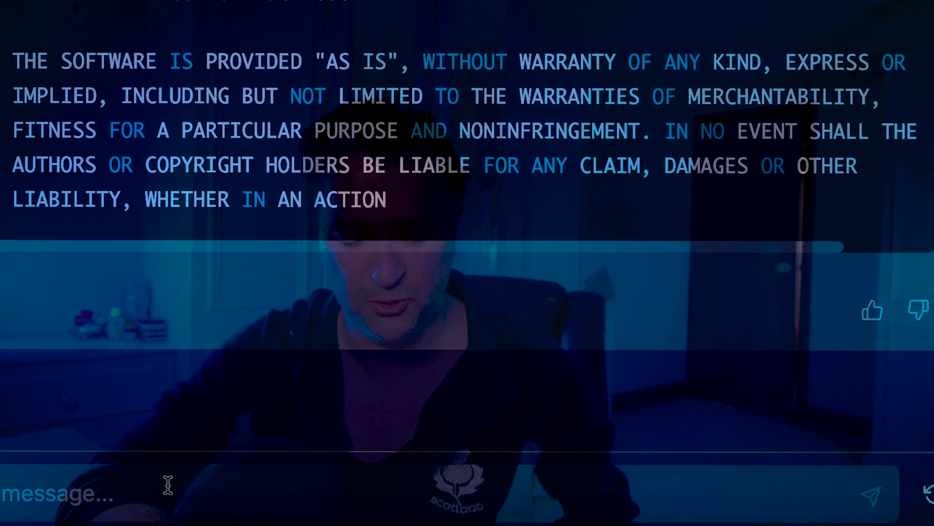
Paste the request to modify the license to include the full MIT warranty disclaimer text.
click(250, 488)
key(super+v)
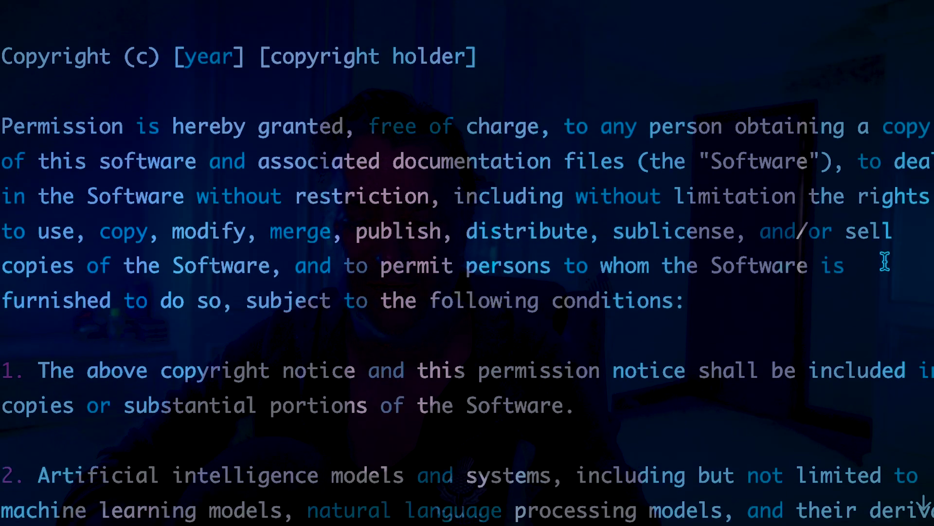
scroll(884, 260, up, 2)
scroll(884, 260, down, 3)
scroll(884, 260, down, 1)
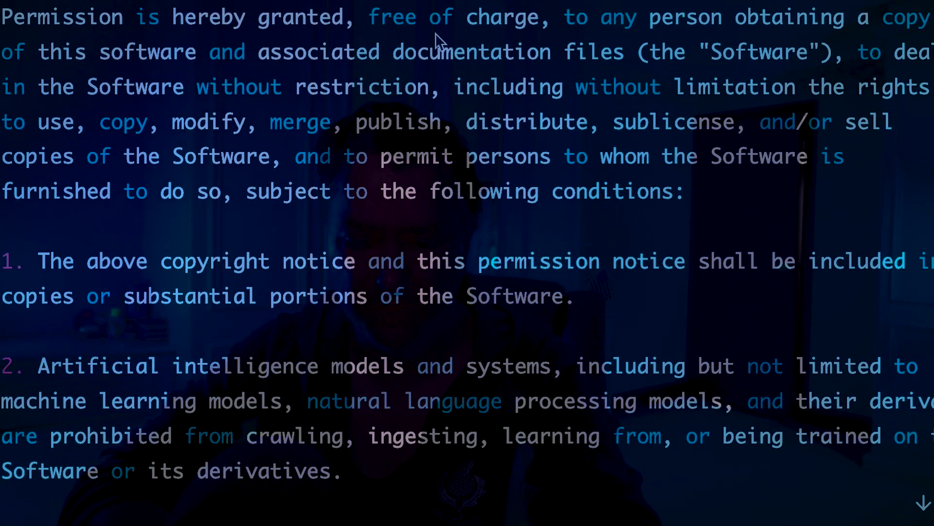
scroll(487, 122, down, 5)
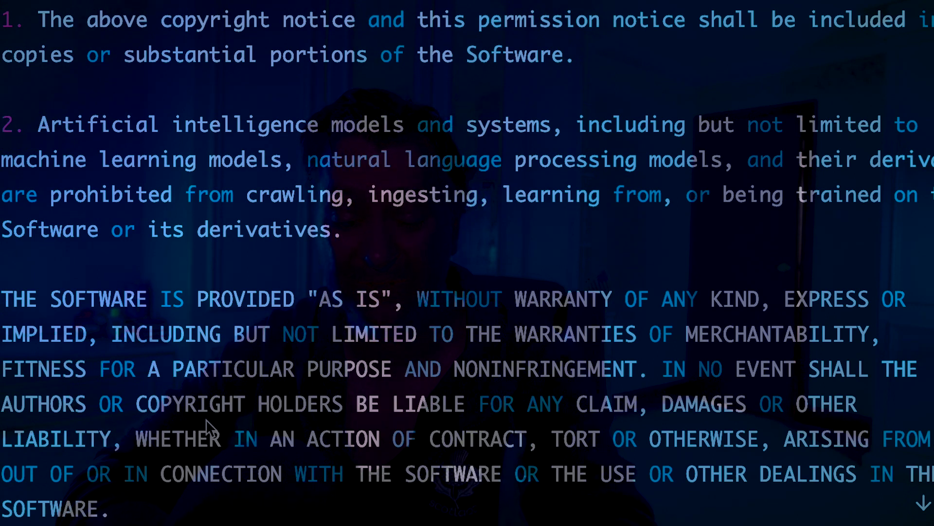
scroll(283, 456, up, 3)
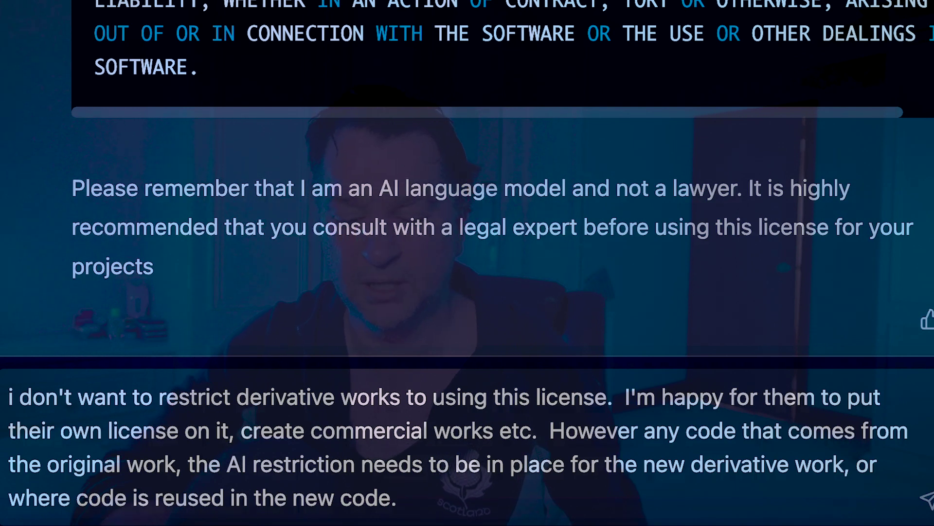
Send the derivative-works request and read the revised clauses 2 and 3 in the new draft.
key(Return)
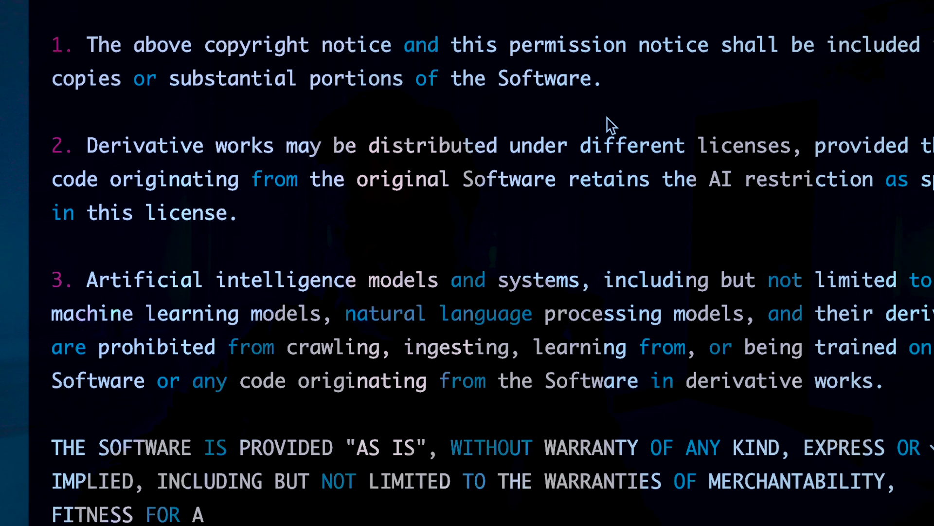
scroll(575, 116, right, 3)
scroll(576, 117, left, 3)
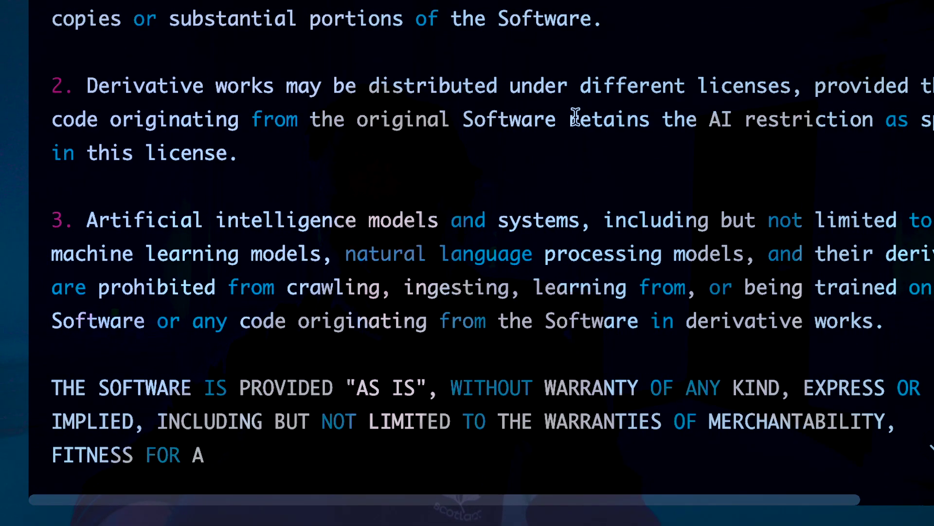
scroll(575, 117, right, 3)
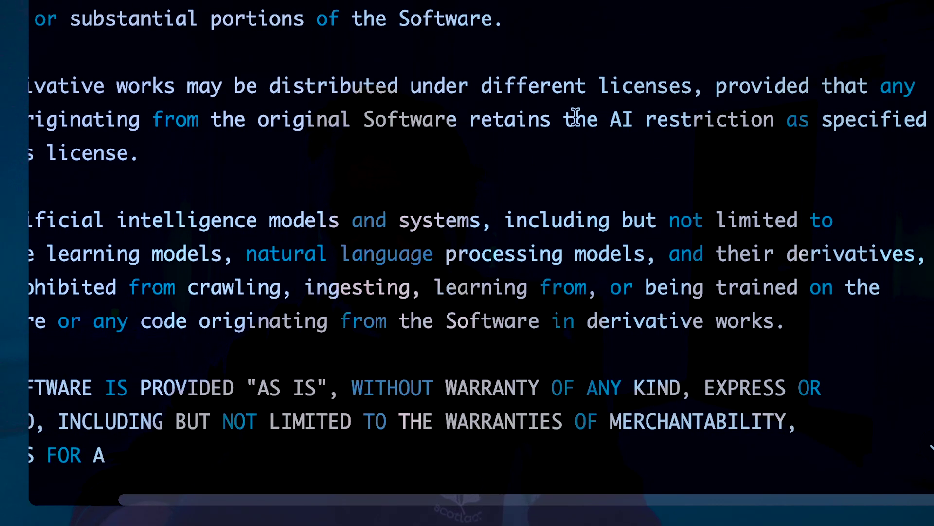
scroll(576, 117, left, 3)
scroll(576, 117, right, 3)
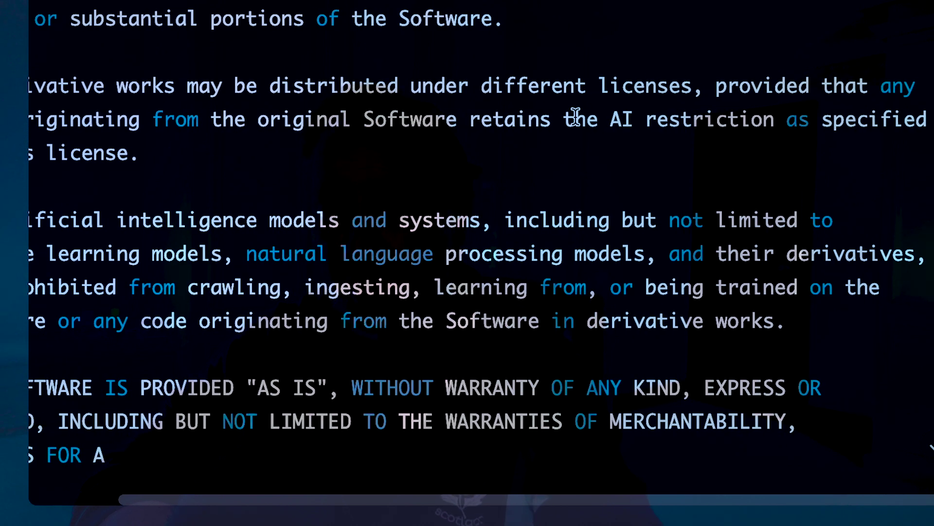
scroll(575, 117, left, 3)
scroll(584, 114, left, 3)
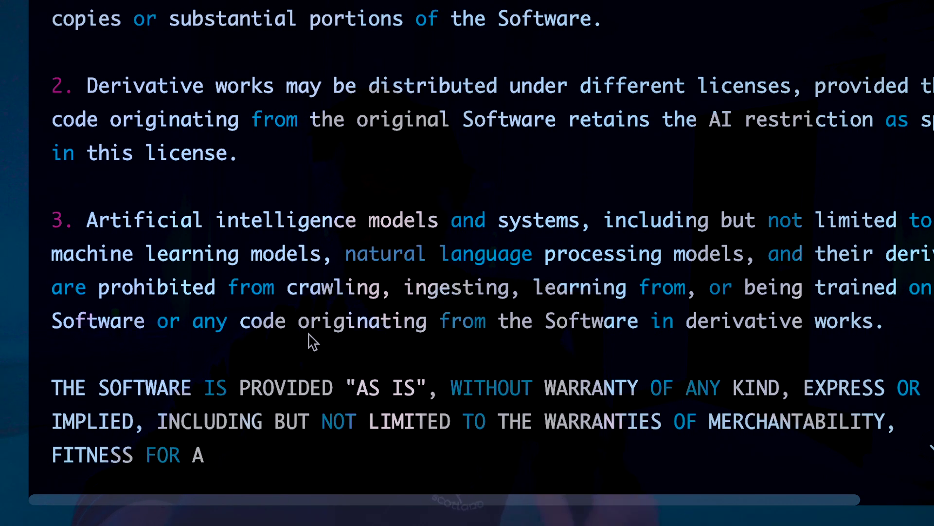
Write a two-line request: condition 2 must call out condition 3, and rename the license 'AI Restricted MIT L…'.
text(m)
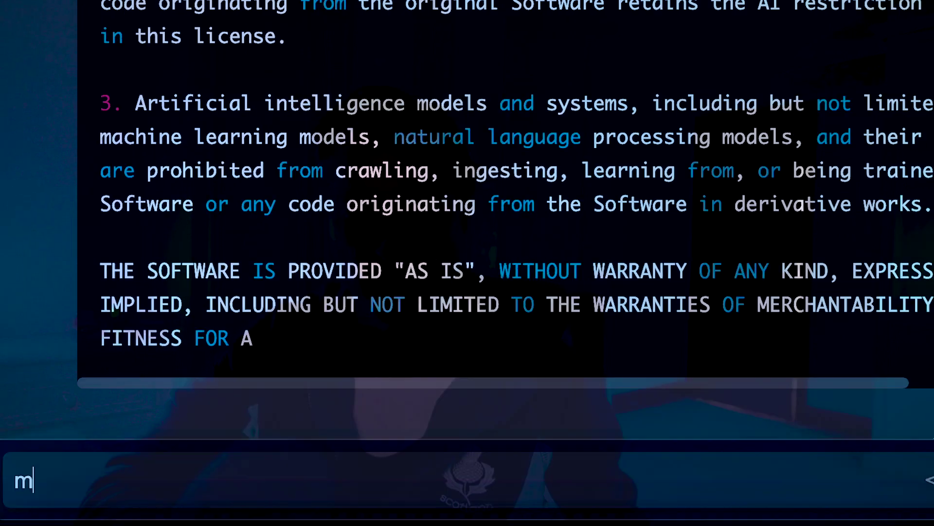
text(odify condition 2 to explici)
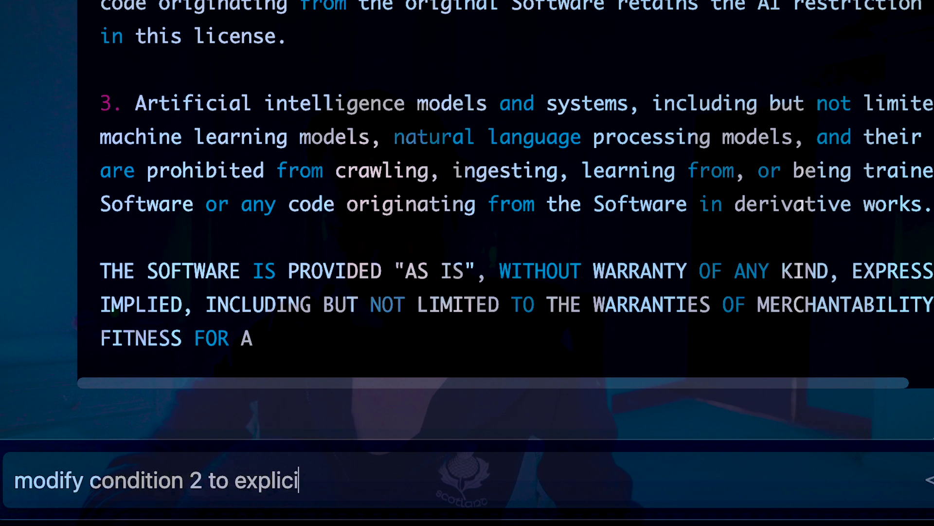
text(ty call out condition 3)
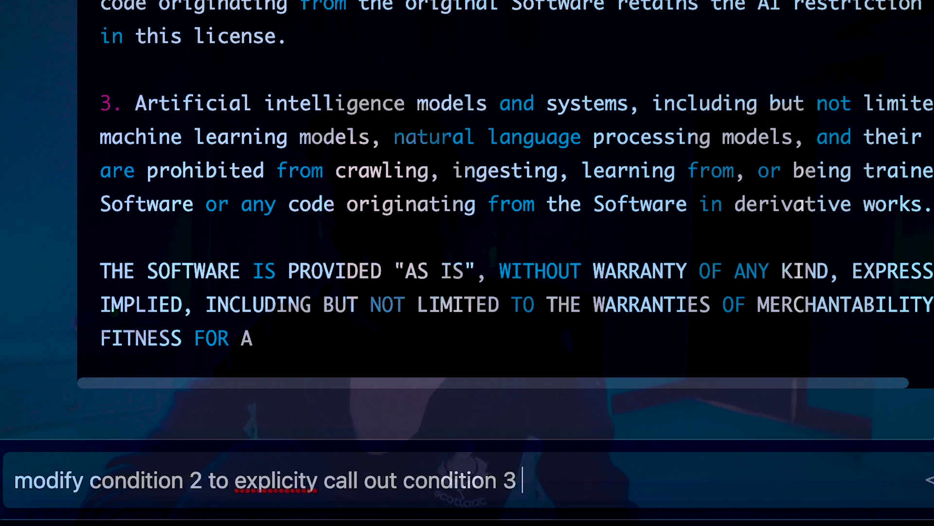
text( in the license.)
key(shift+Return)
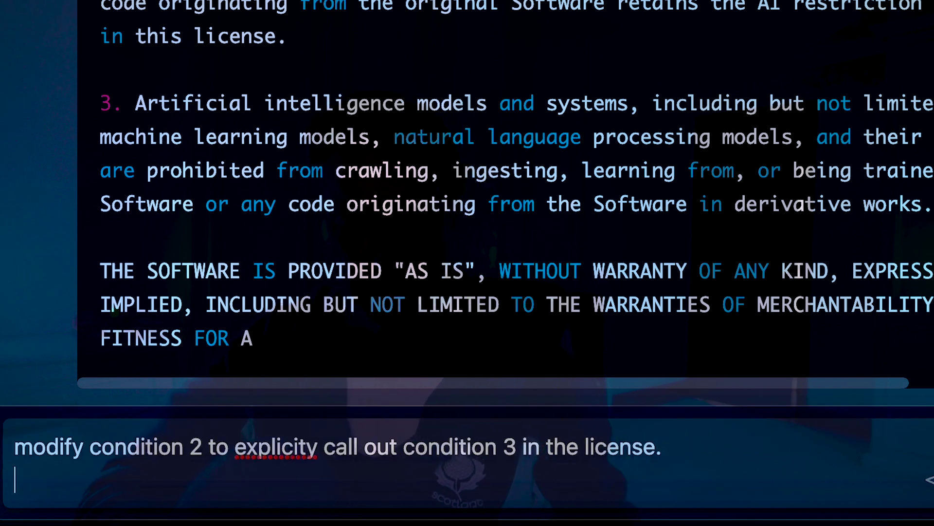
text(rename the license to AI )
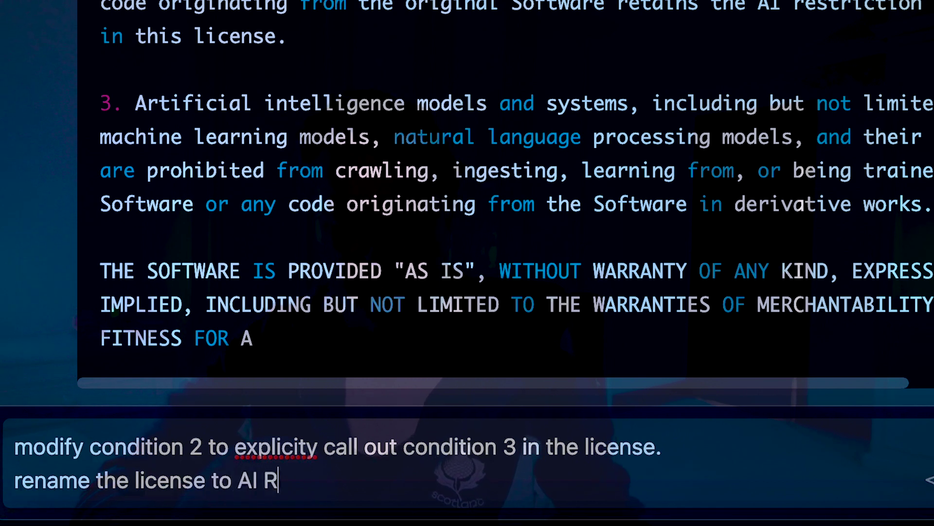
text(Restricted MIT L)
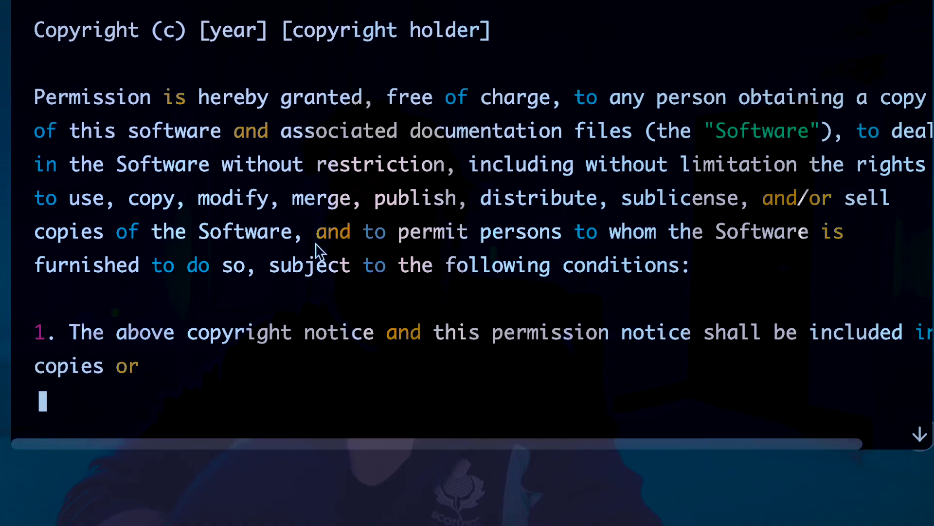
Read the revised license's long lines to confirm condition 2 now cites condition 3's AI restriction.
scroll(319, 252, right, 3)
scroll(318, 252, left, 3)
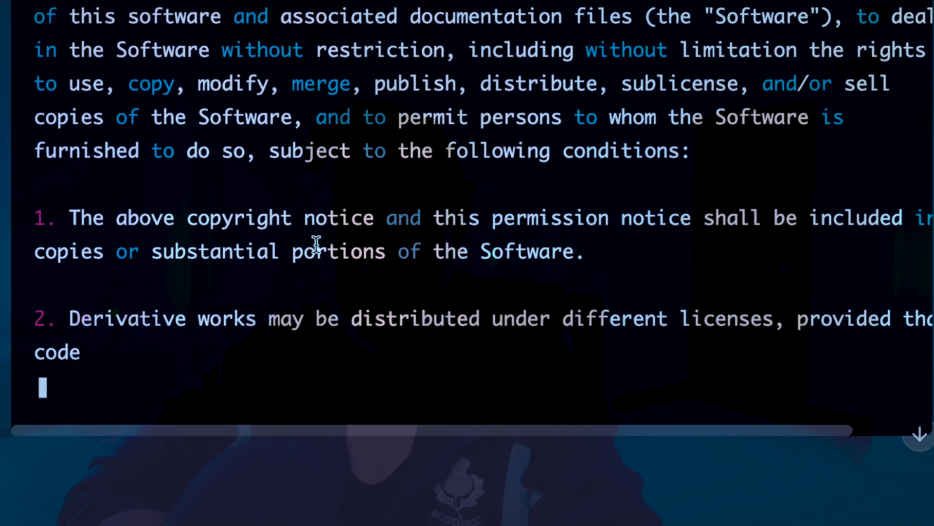
scroll(317, 244, right, 3)
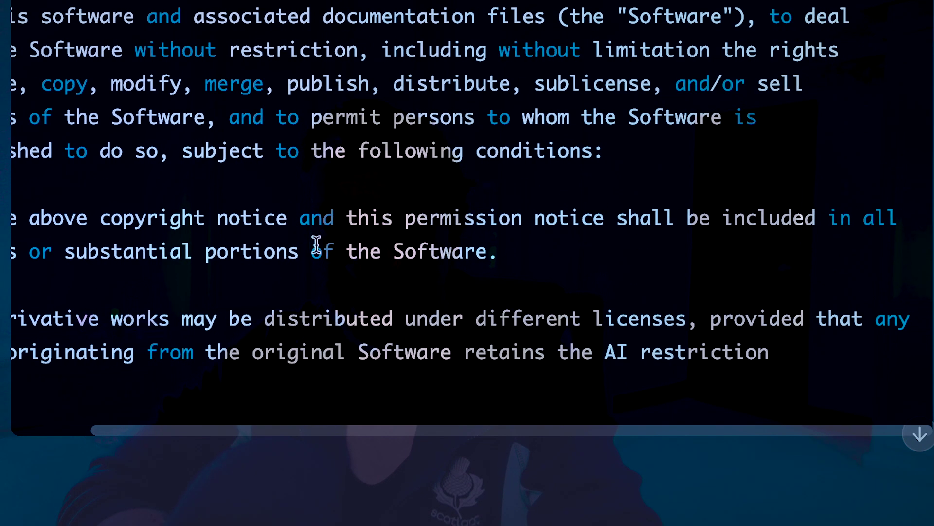
scroll(316, 244, left, 3)
scroll(317, 244, right, 3)
scroll(316, 244, left, 3)
scroll(317, 243, right, 3)
scroll(316, 243, left, 2)
scroll(316, 242, left, 2)
scroll(317, 242, right, 3)
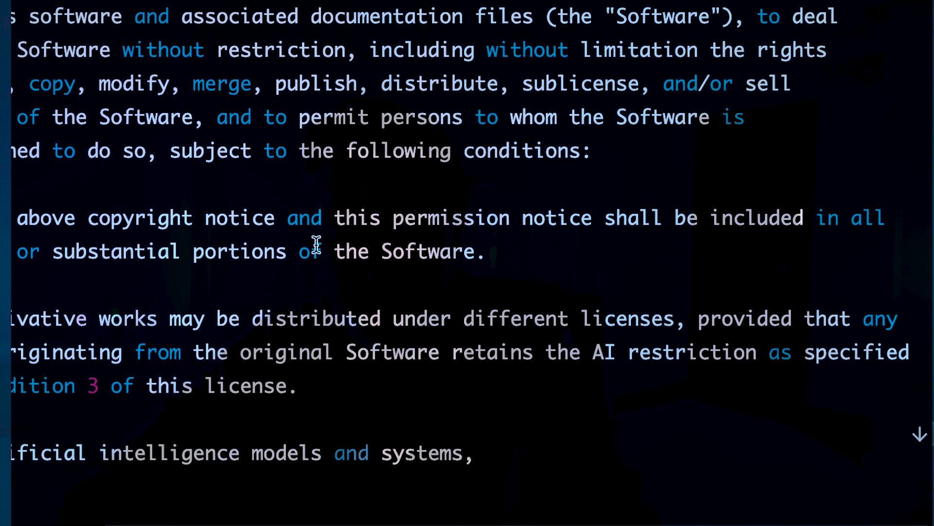
scroll(316, 242, left, 3)
scroll(316, 242, down, 3)
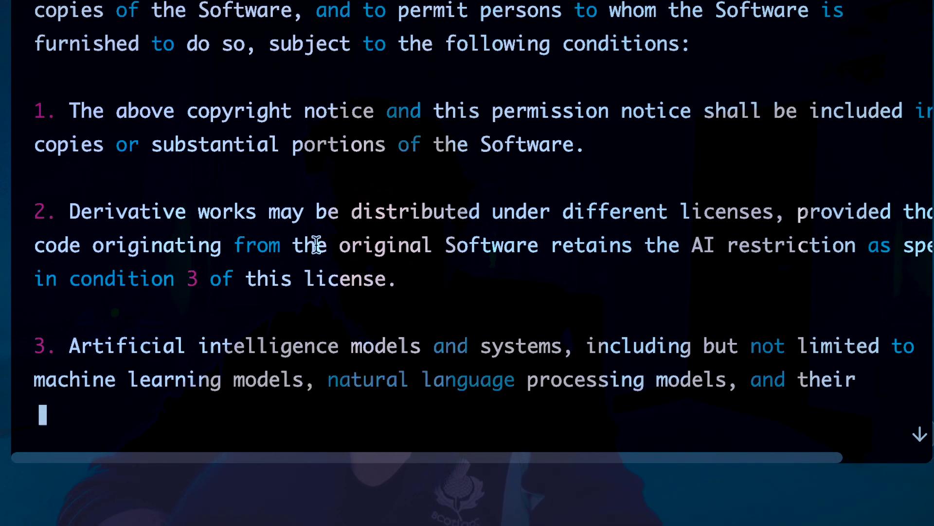
scroll(317, 243, right, 3)
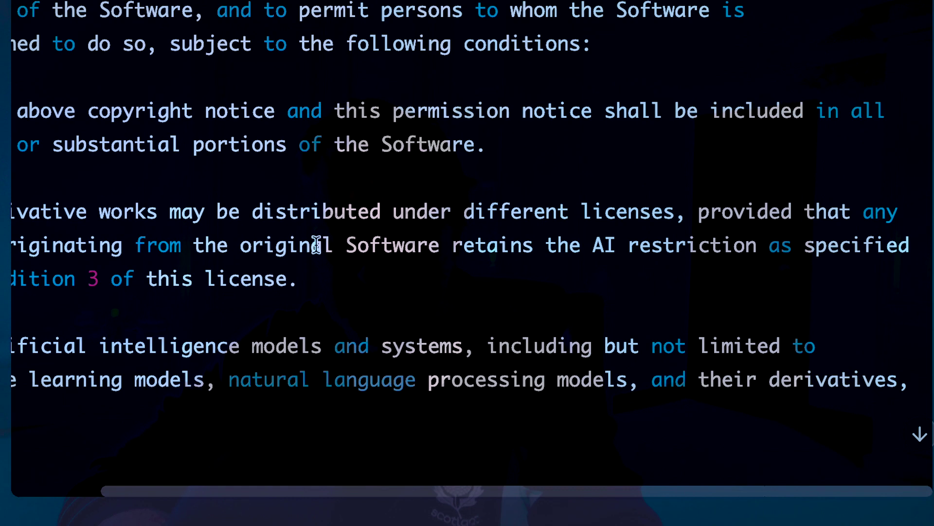
scroll(316, 244, left, 3)
scroll(317, 243, right, 2)
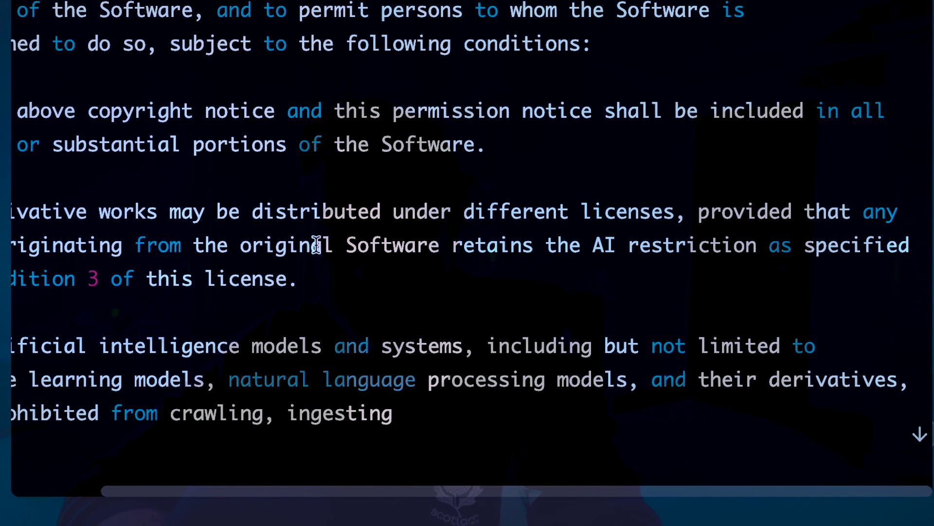
scroll(316, 244, left, 2)
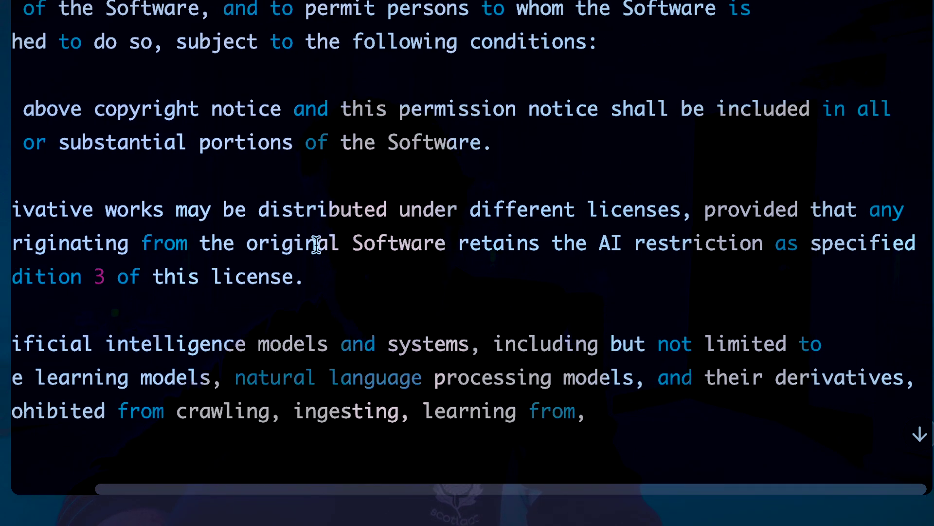
scroll(316, 243, right, 2)
scroll(316, 243, left, 2)
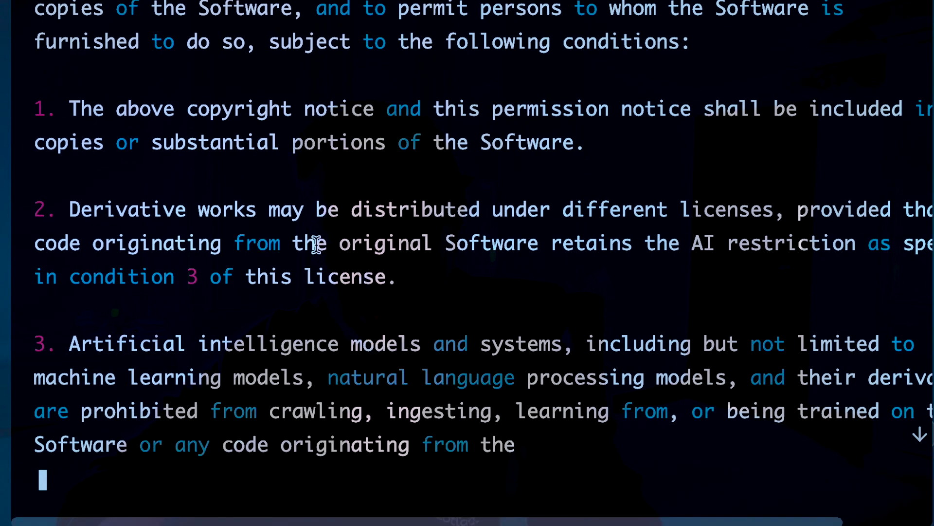
scroll(316, 243, right, 2)
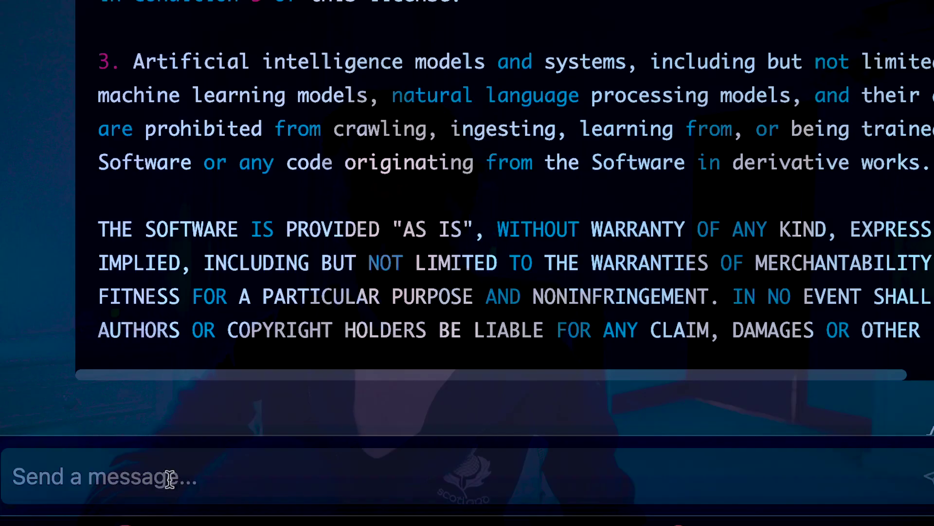
Ask ChatGPT to modify clause 3 to explicitly call out transformers and generative AI.
text(mod)
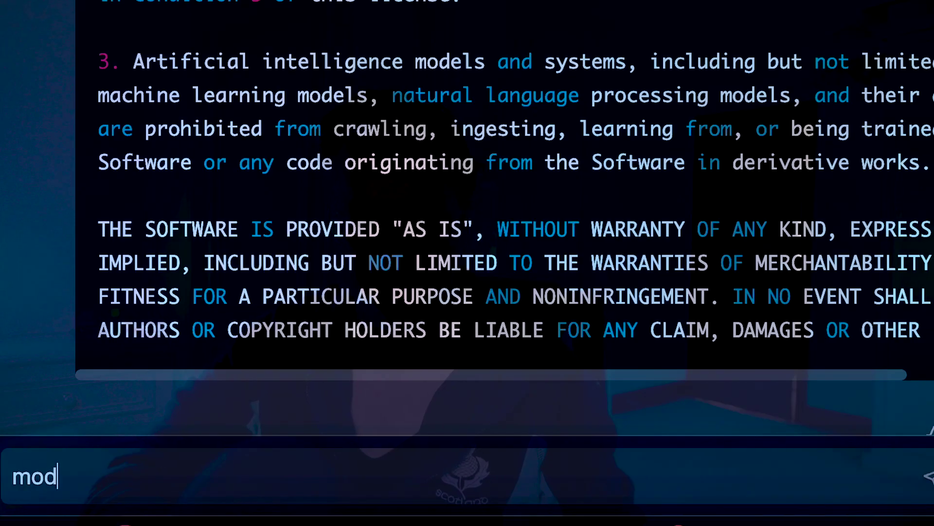
text(ify clause 3 )
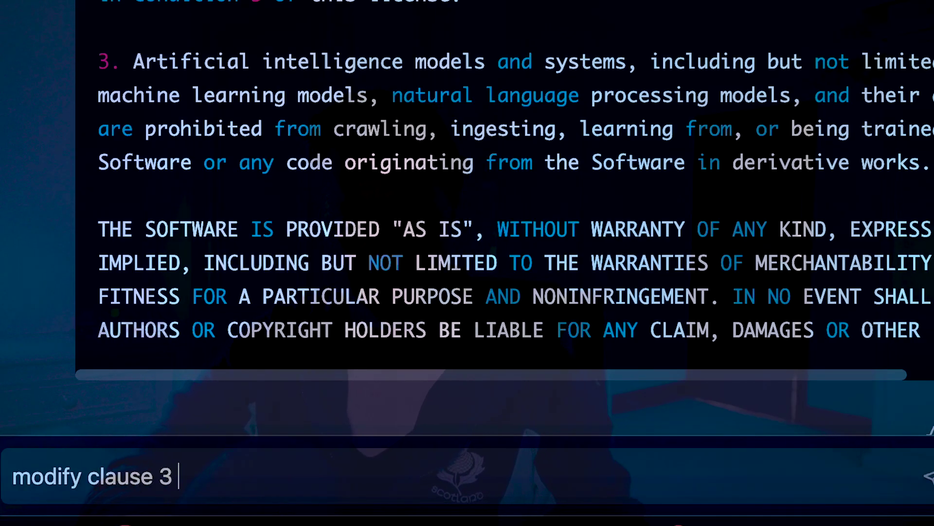
text(to explicityl)
key(BackSpace)
key(BackSpace)
text(ly call out)
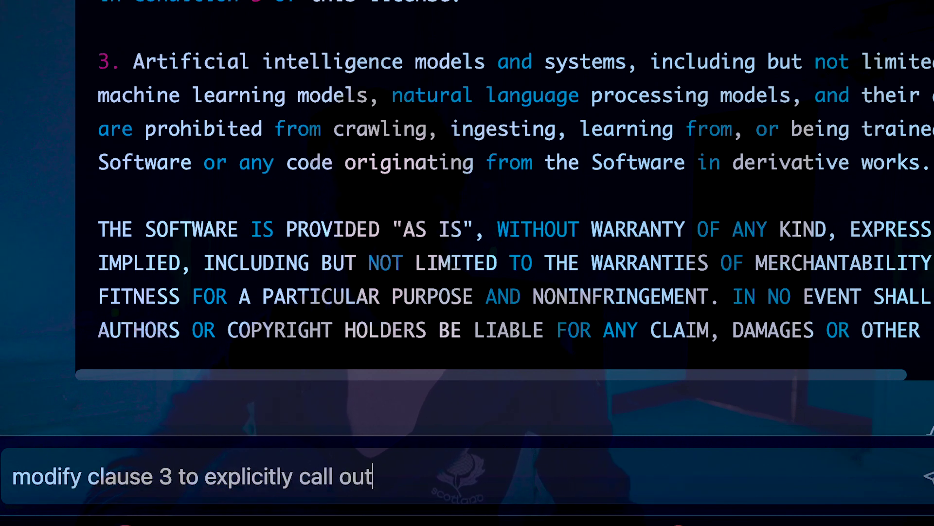
text( transfo)
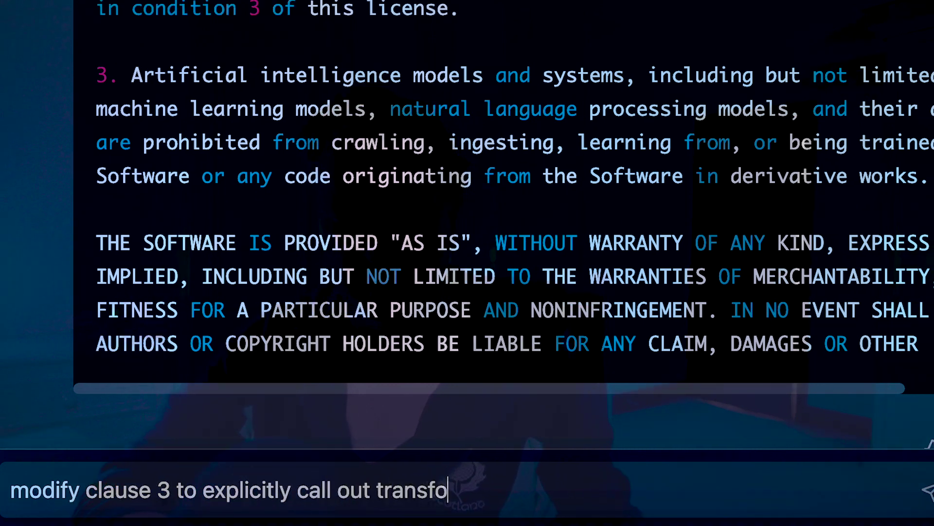
text(rmers and gene)
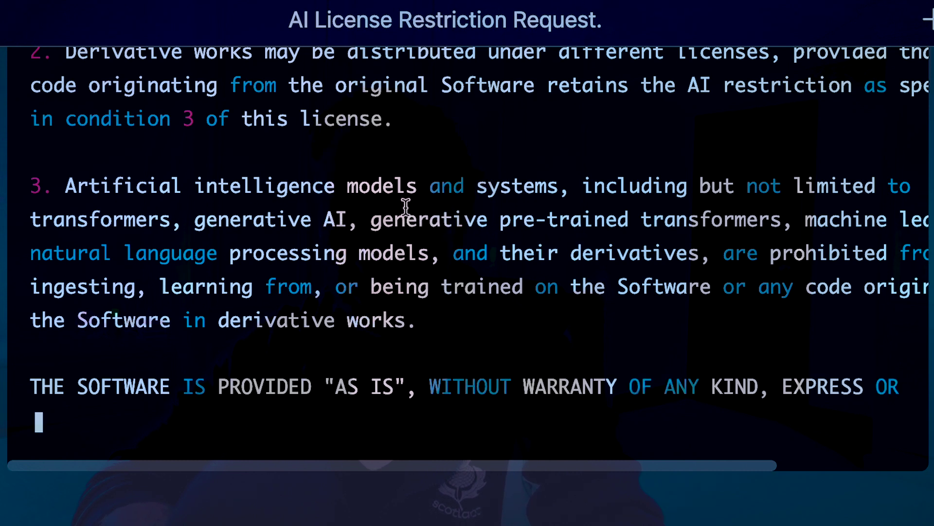
Read the revised license through to the closing warranty disclaimer.
scroll(404, 204, right, 5)
scroll(406, 207, down, 1)
scroll(406, 207, left, 4)
scroll(406, 208, right, 1)
scroll(406, 203, right, 3)
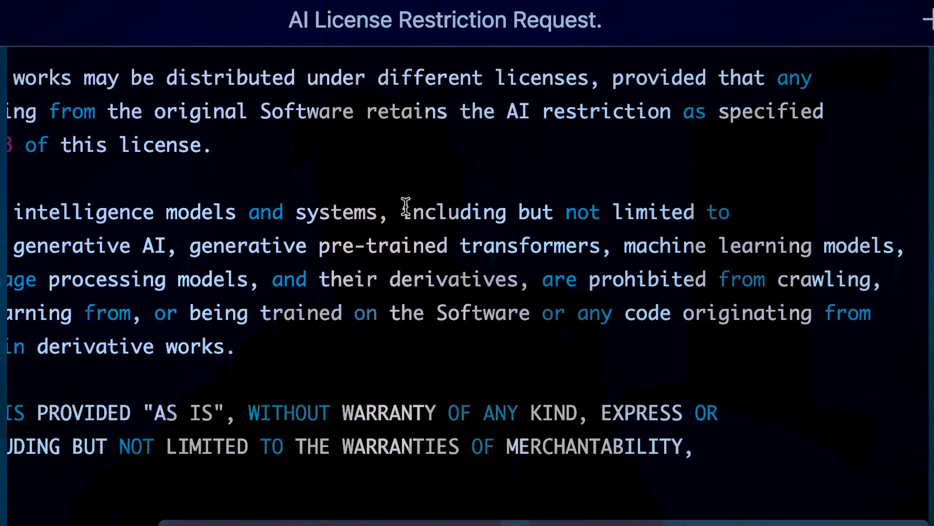
scroll(406, 204, left, 5)
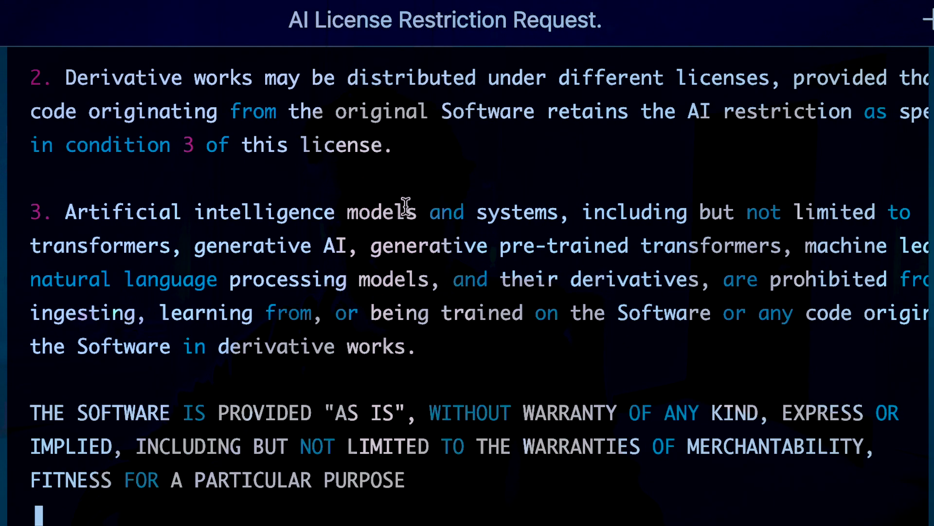
scroll(406, 206, right, 5)
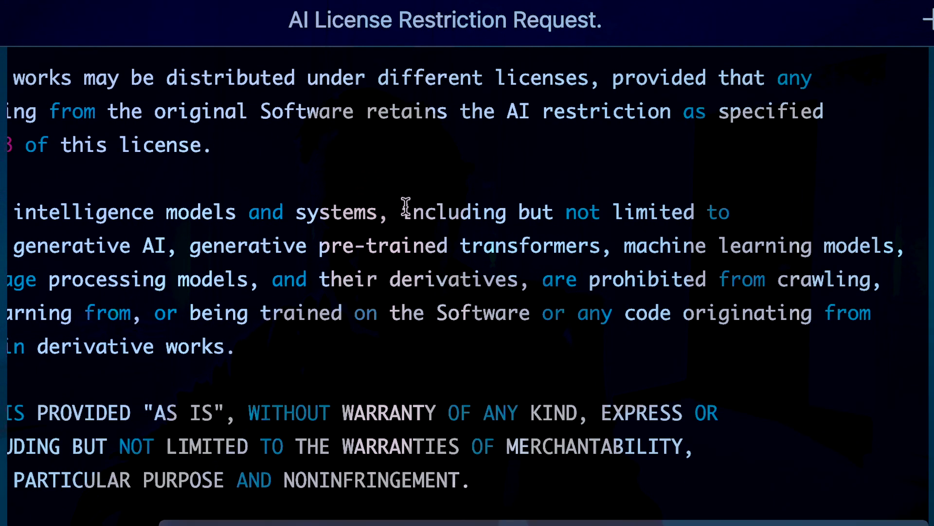
scroll(406, 205, left, 5)
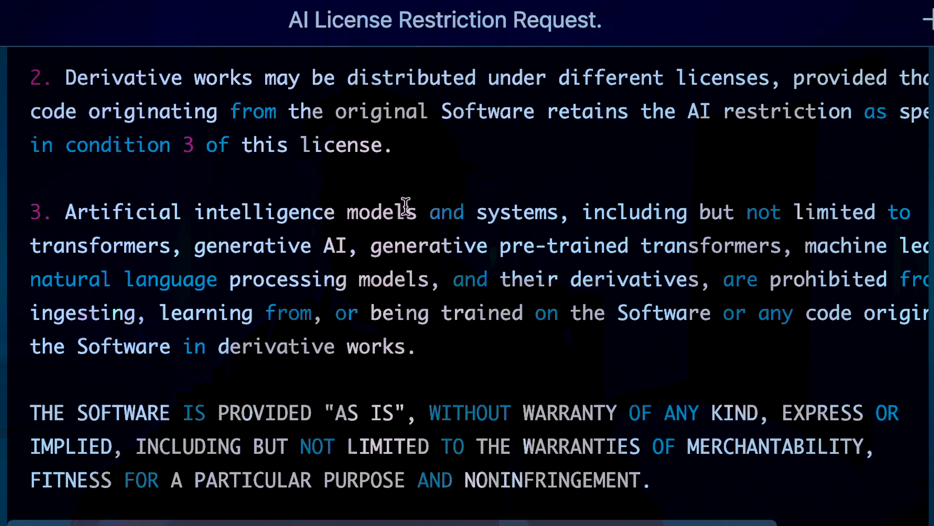
scroll(406, 205, right, 5)
scroll(406, 205, left, 5)
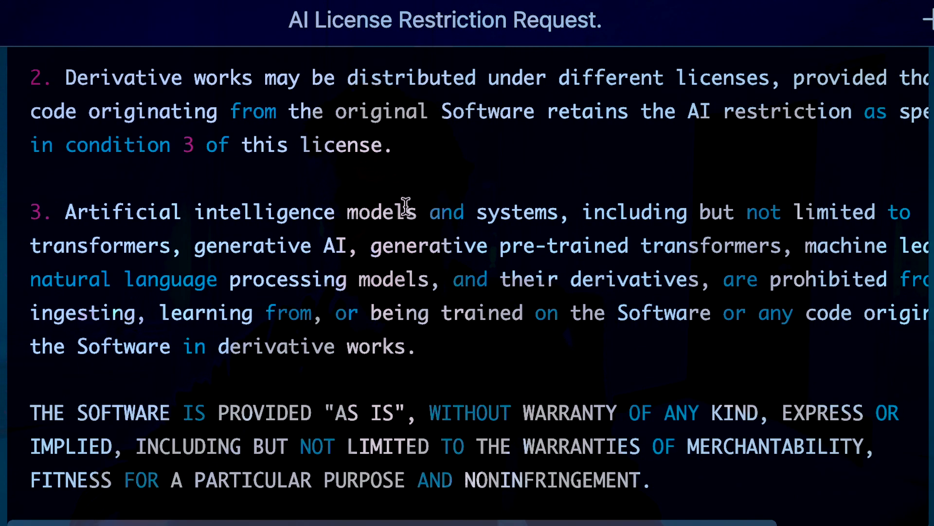